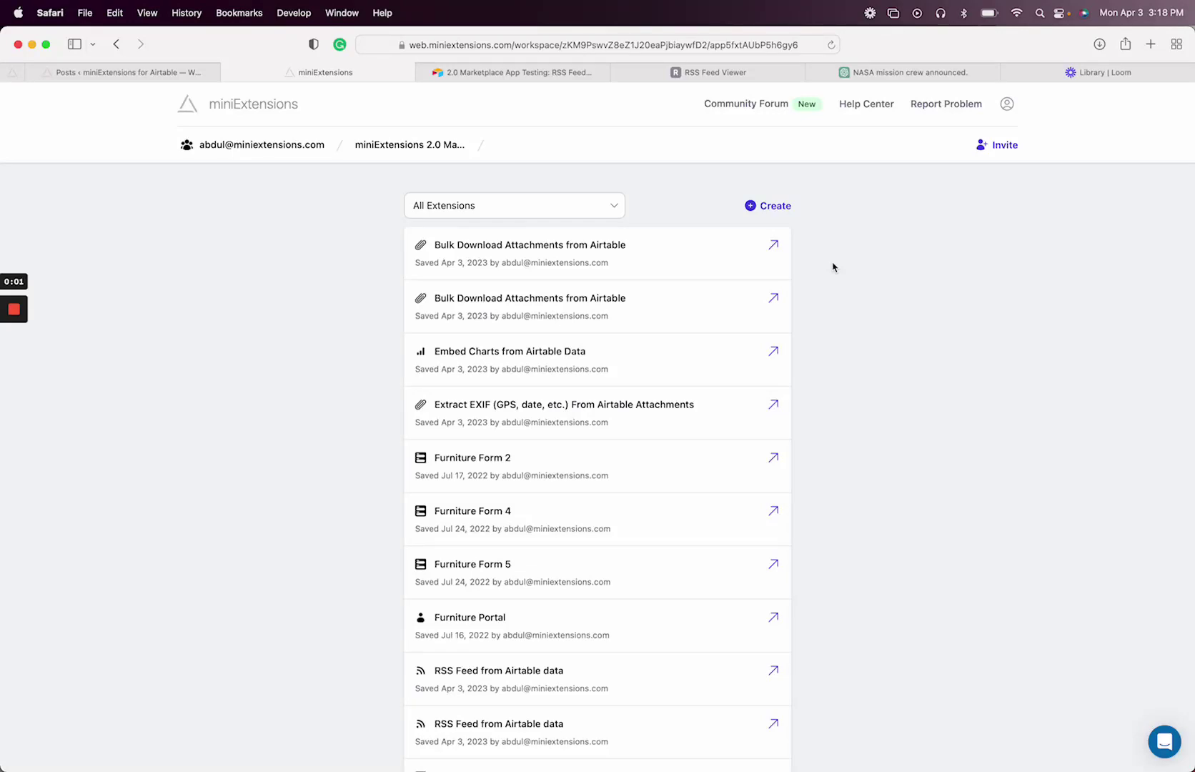
# Step: Create a new 'RSS Feed from Airtable data' extension and open its table picker
pyautogui.click(765, 211)
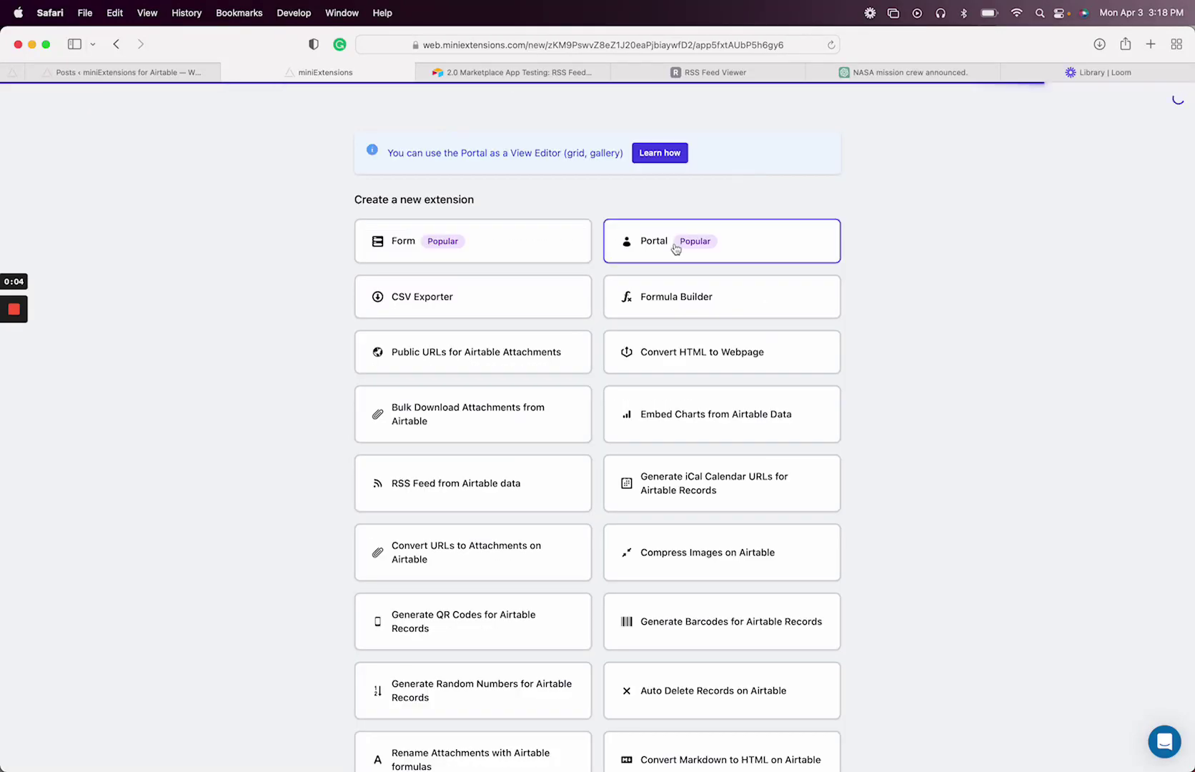
pyautogui.click(470, 496)
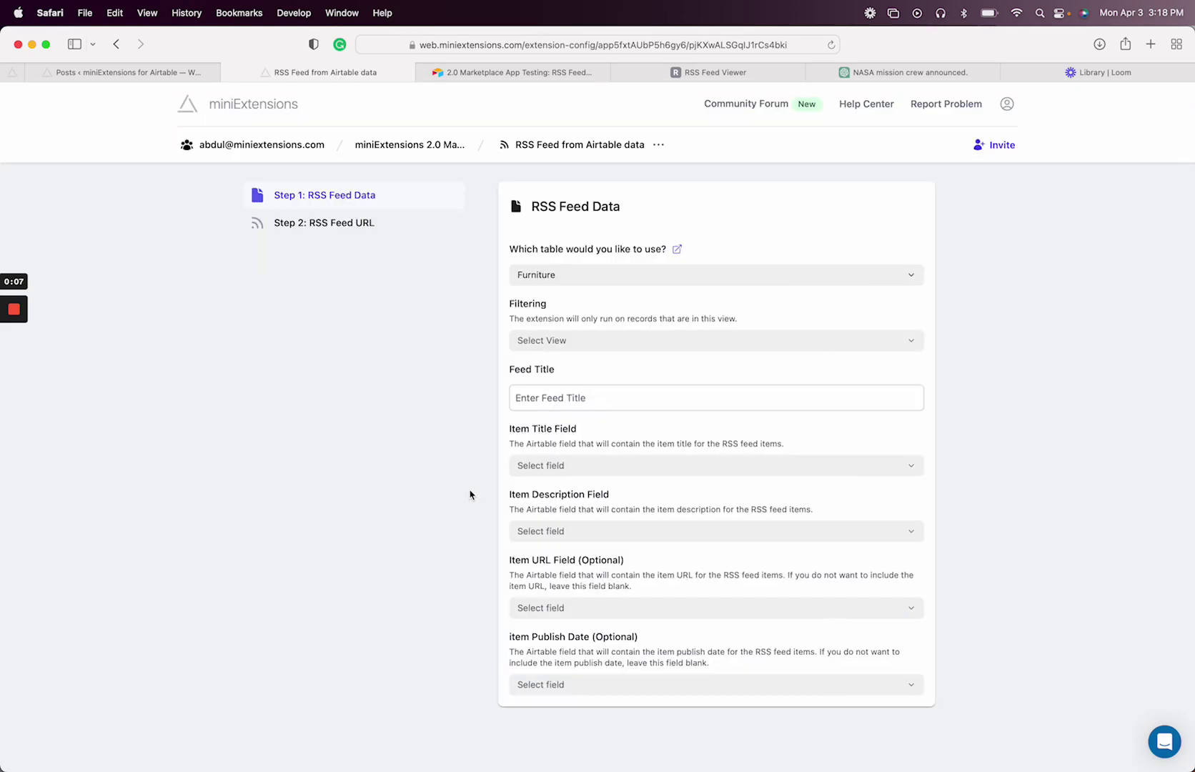
pyautogui.click(566, 274)
pyautogui.write('rss')
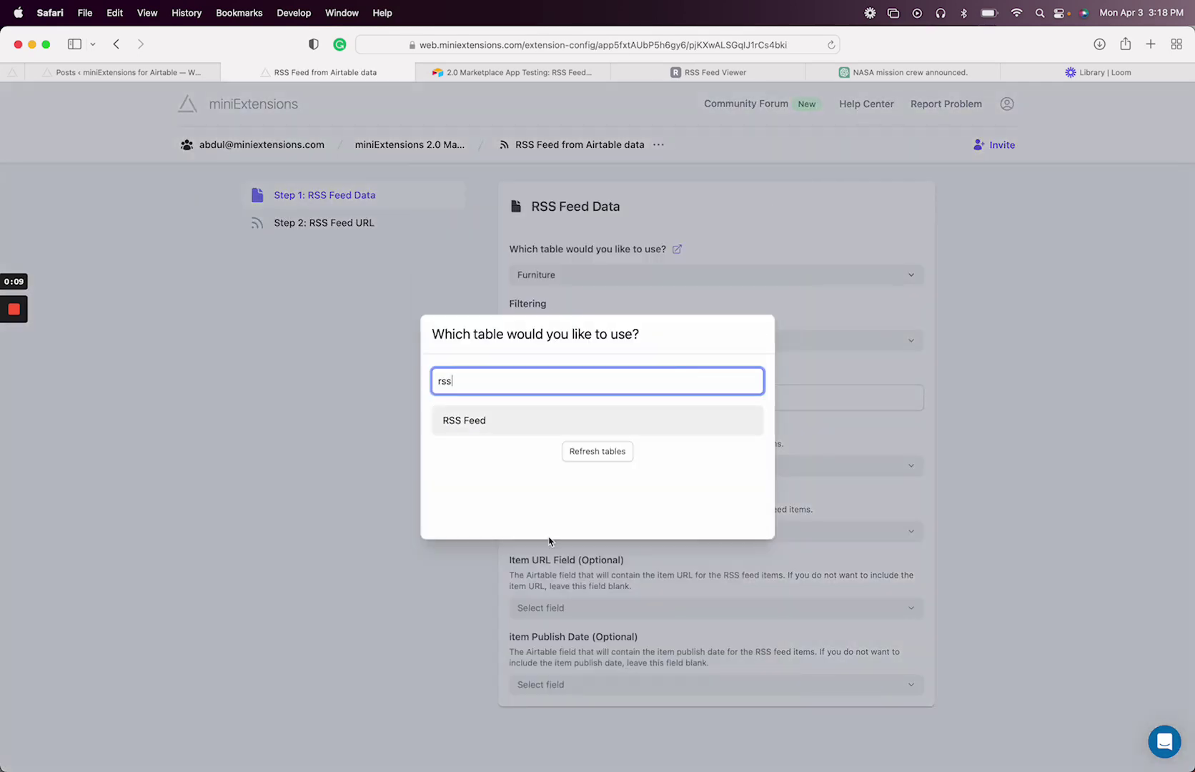
# Step: Pick the RSS Feed table, then inspect its Name, Notes, Date and URL columns in Airtable
pyautogui.click(540, 421)
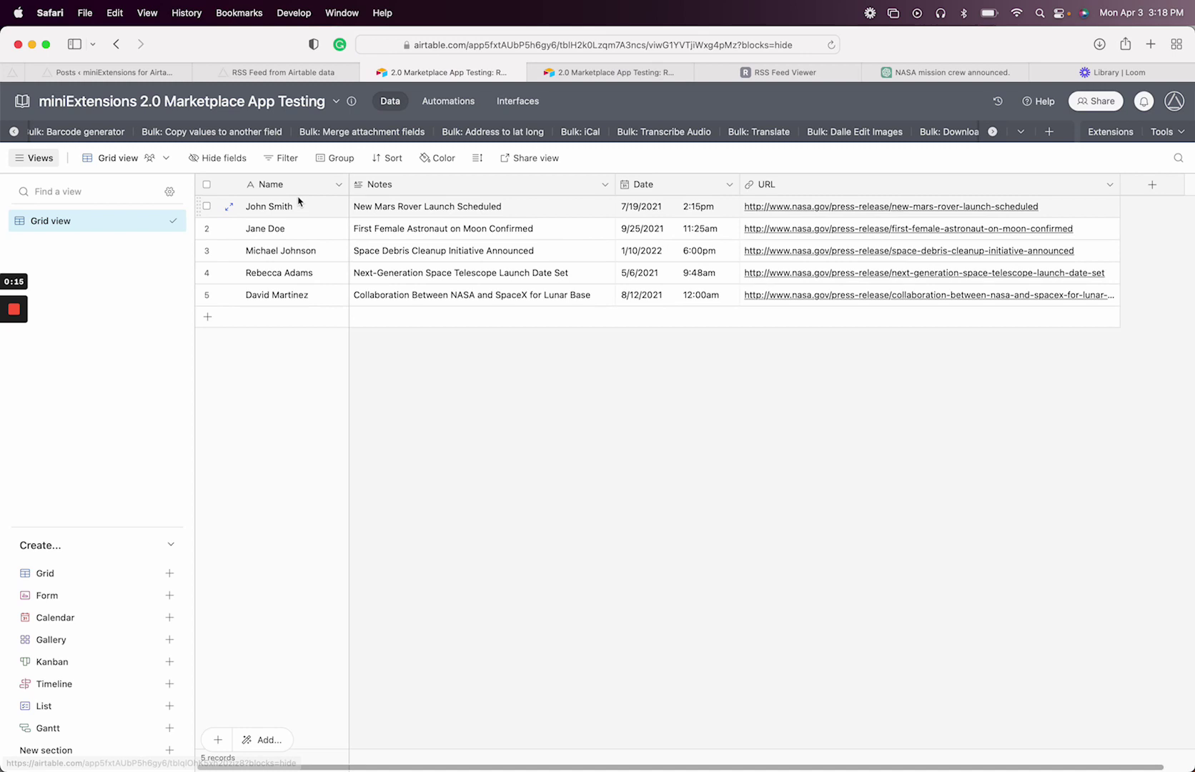
pyautogui.click(271, 184)
pyautogui.click(415, 185)
pyautogui.click(644, 185)
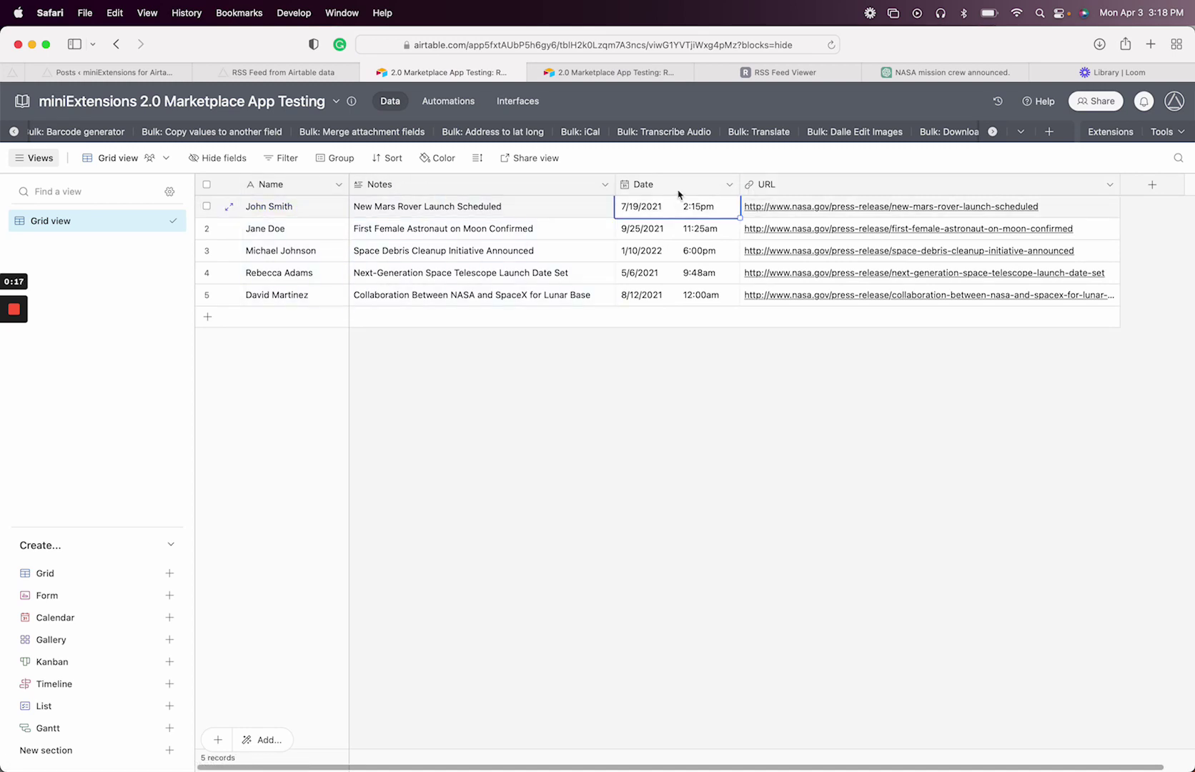
pyautogui.click(798, 185)
pyautogui.click(271, 185)
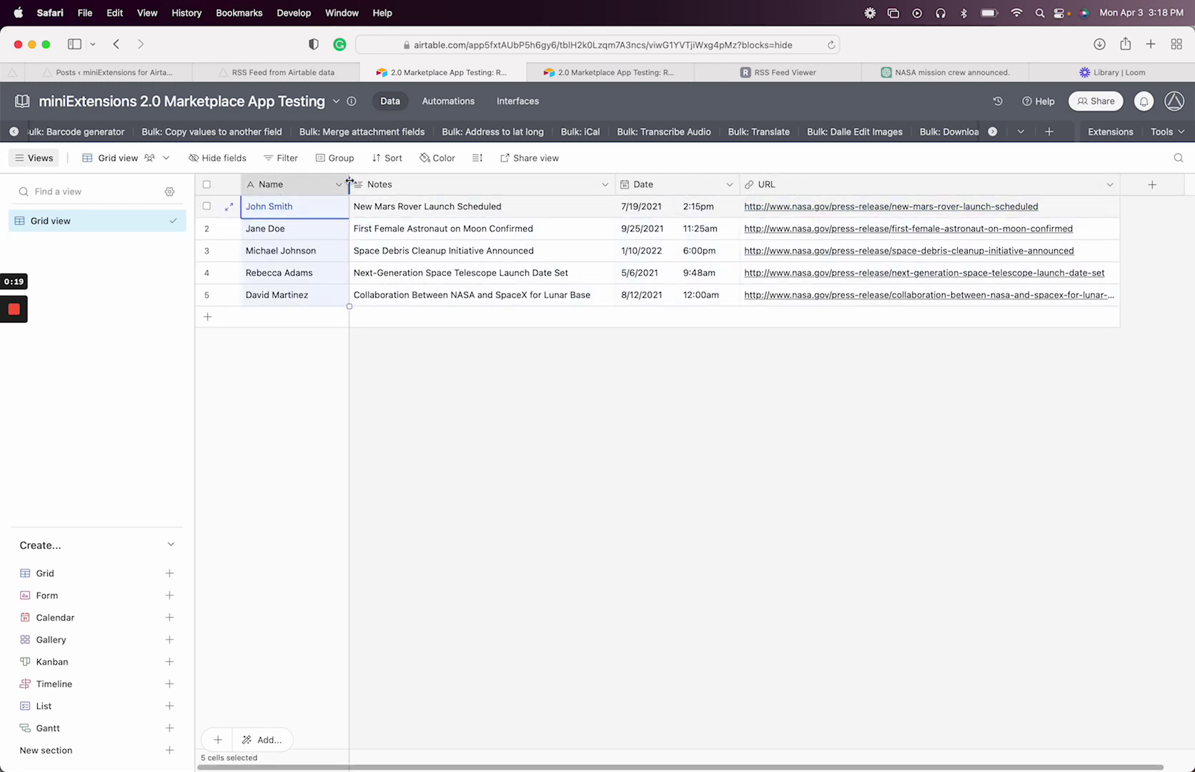
pyautogui.click(406, 185)
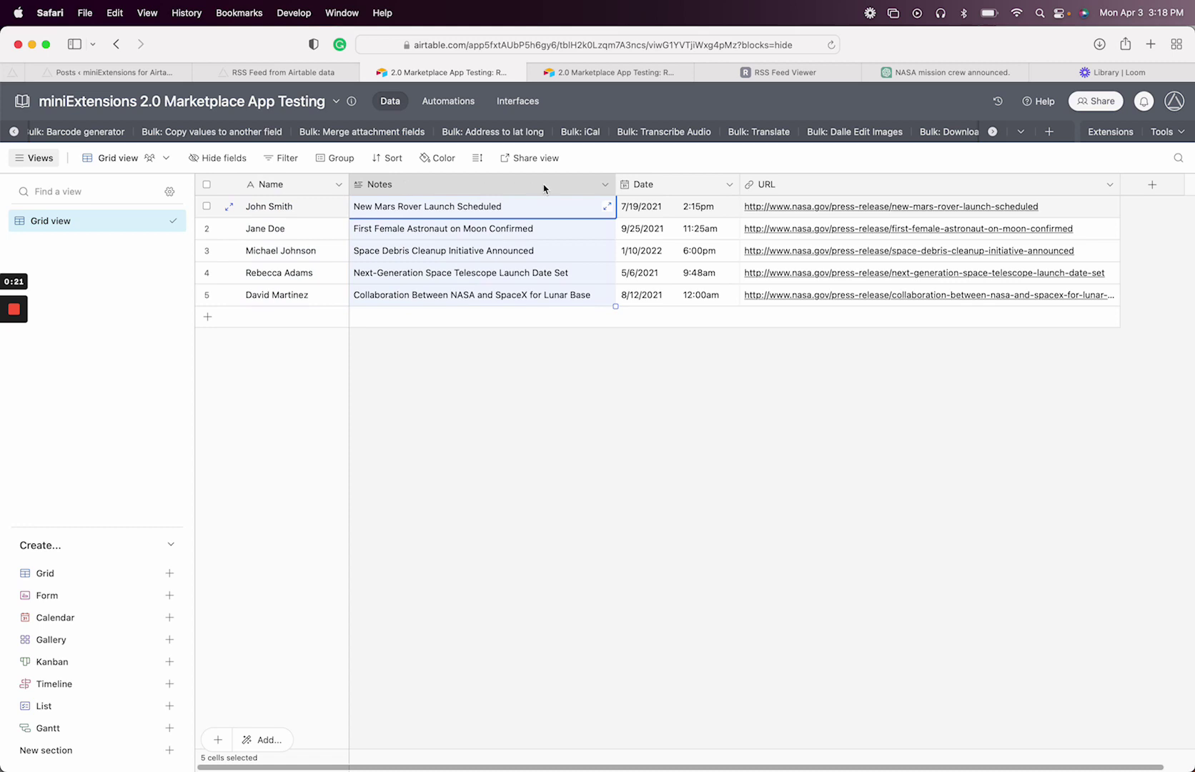
pyautogui.click(683, 188)
pyautogui.click(805, 191)
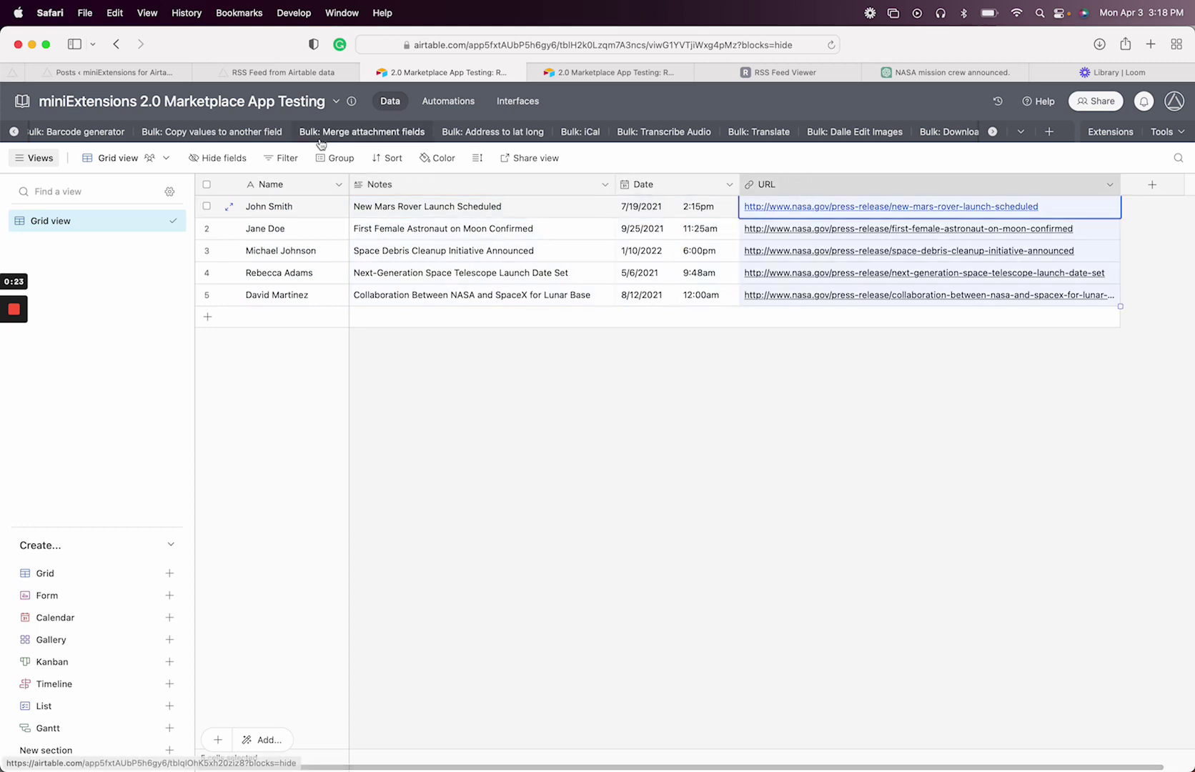
# Step: Back in the extension setup, leave the view filter unset and enter the feed title 'My RSS feed'
pyautogui.click(280, 72)
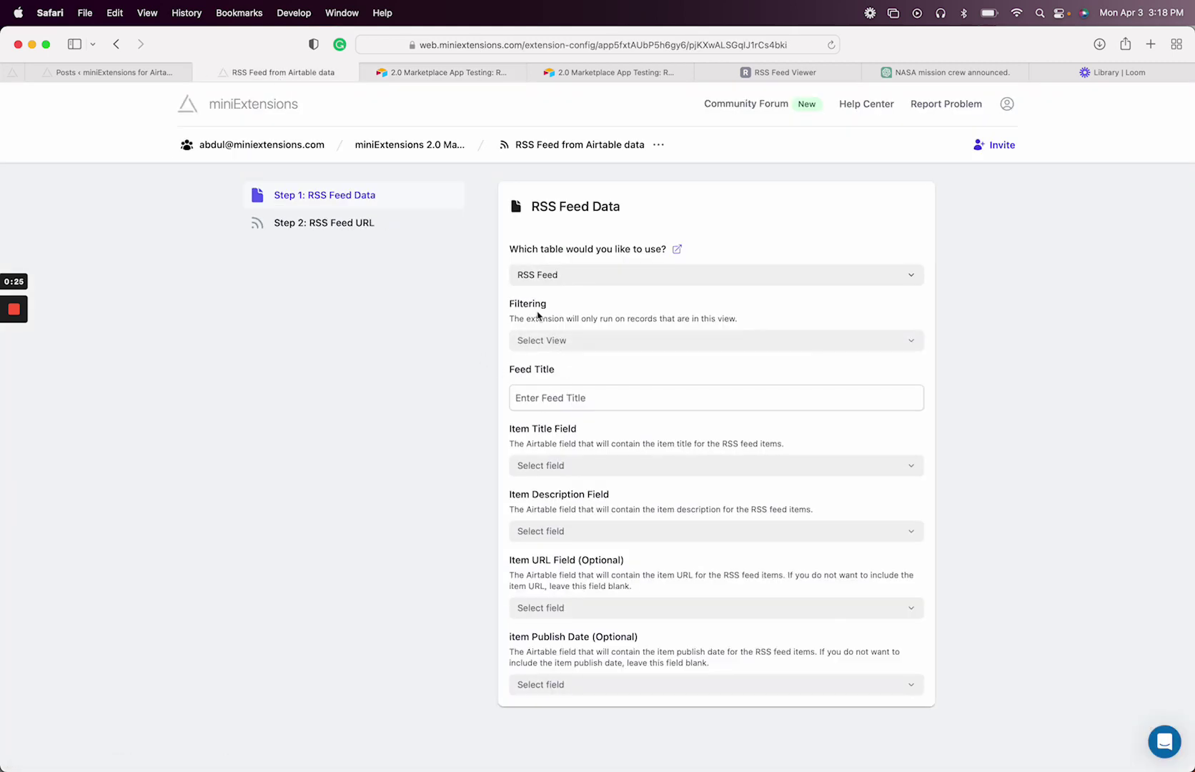
pyautogui.doubleClick(510, 305)
pyautogui.click(549, 341)
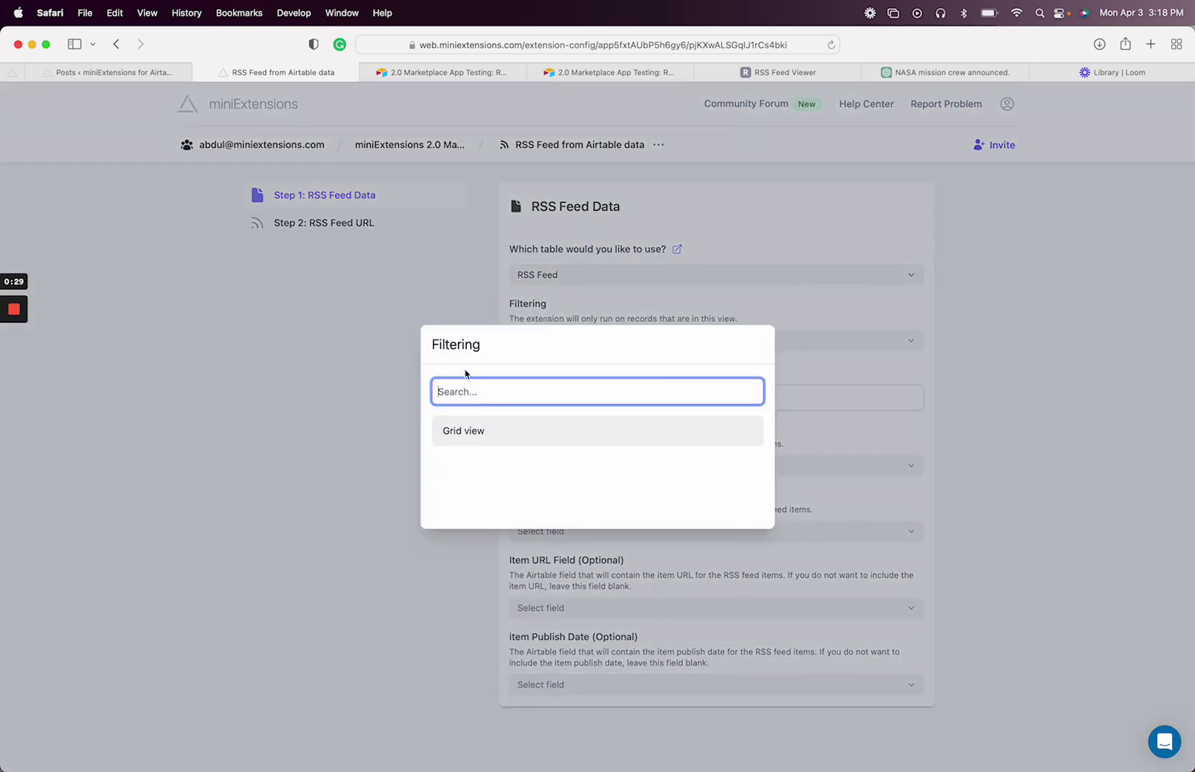
pyautogui.click(332, 420)
pyautogui.click(542, 398)
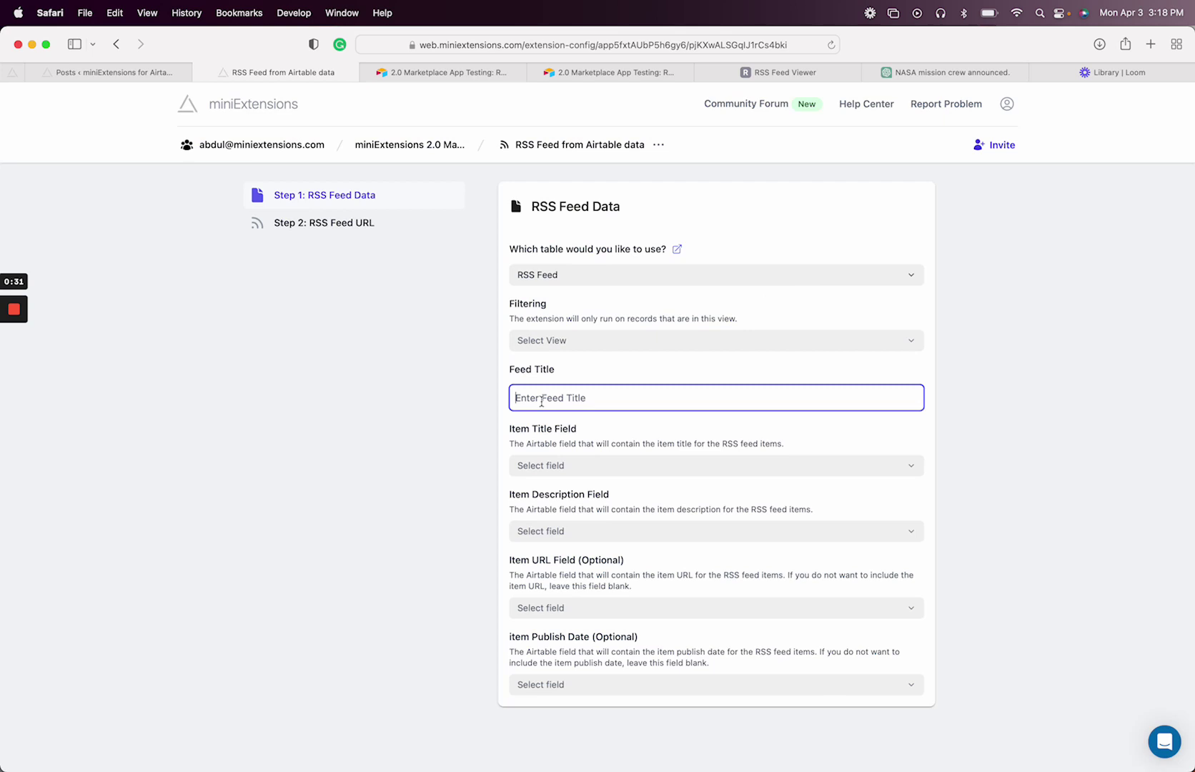
pyautogui.write('My RSS feed')
# Step: Map Name, Notes, URL and Date to item title, description, link and publish date
pyautogui.click(542, 465)
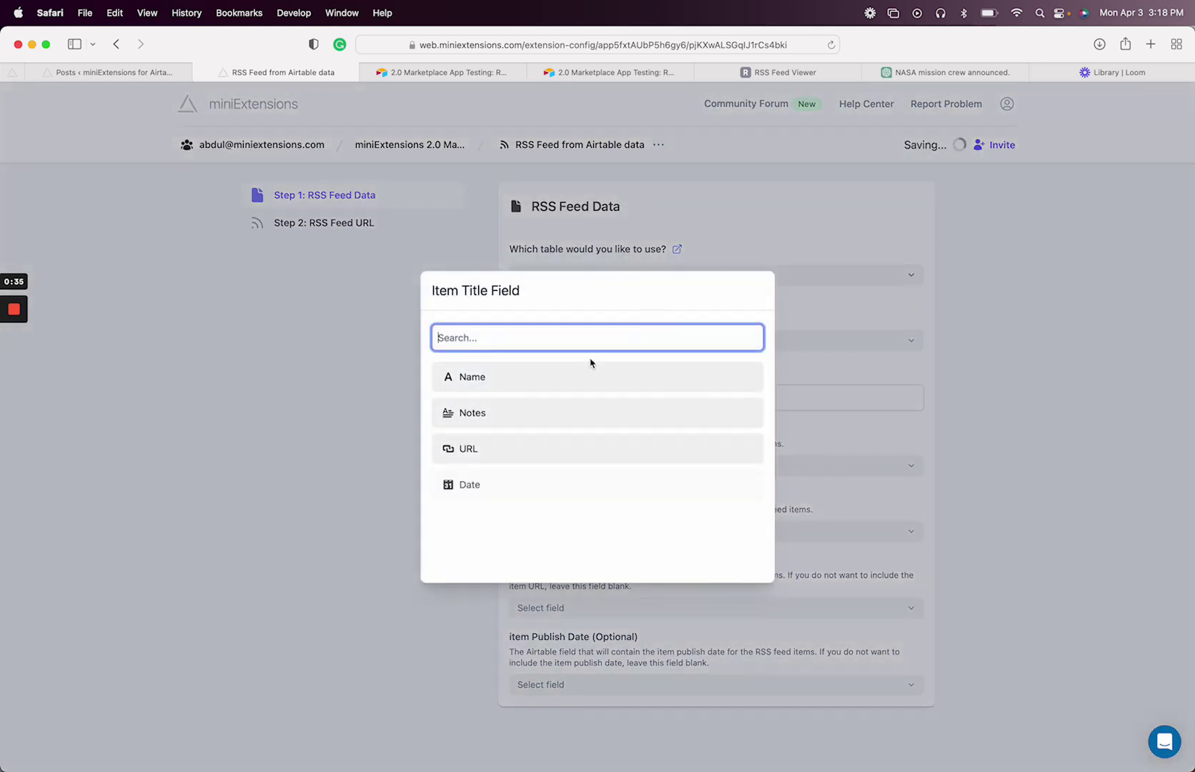
pyautogui.click(590, 376)
pyautogui.click(541, 531)
pyautogui.click(566, 412)
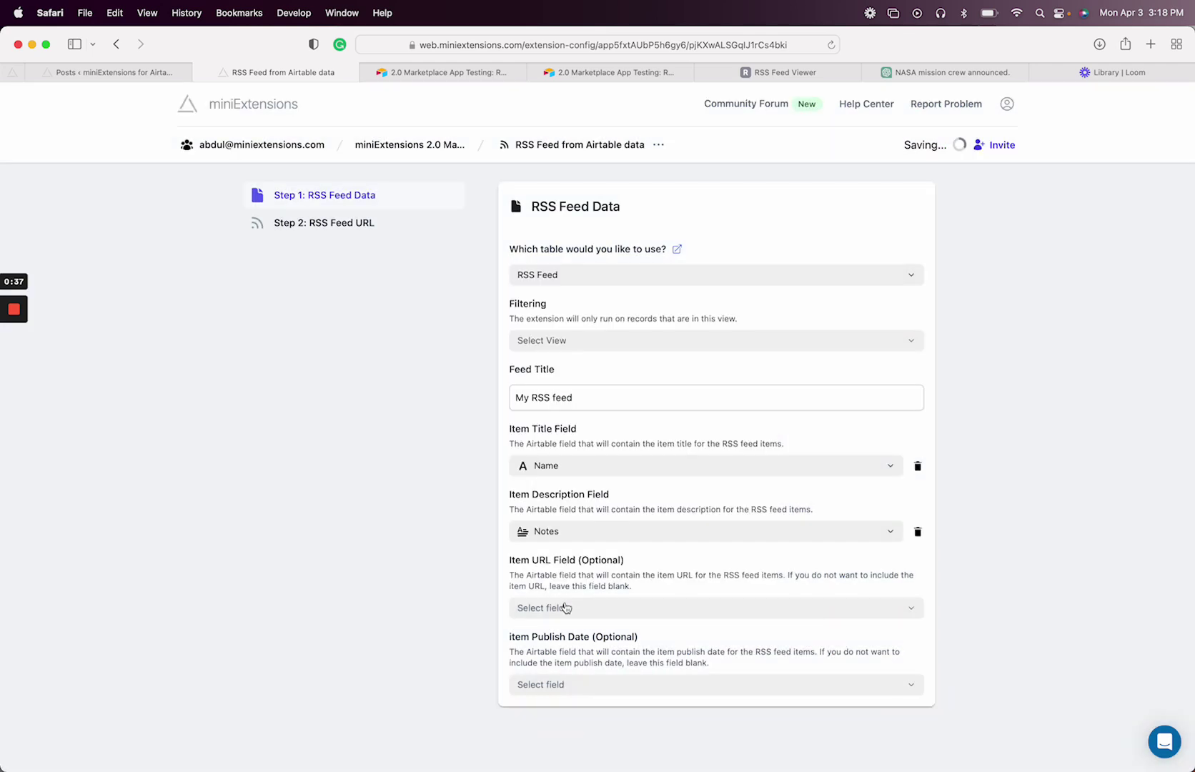
pyautogui.click(566, 607)
pyautogui.click(520, 449)
pyautogui.click(551, 684)
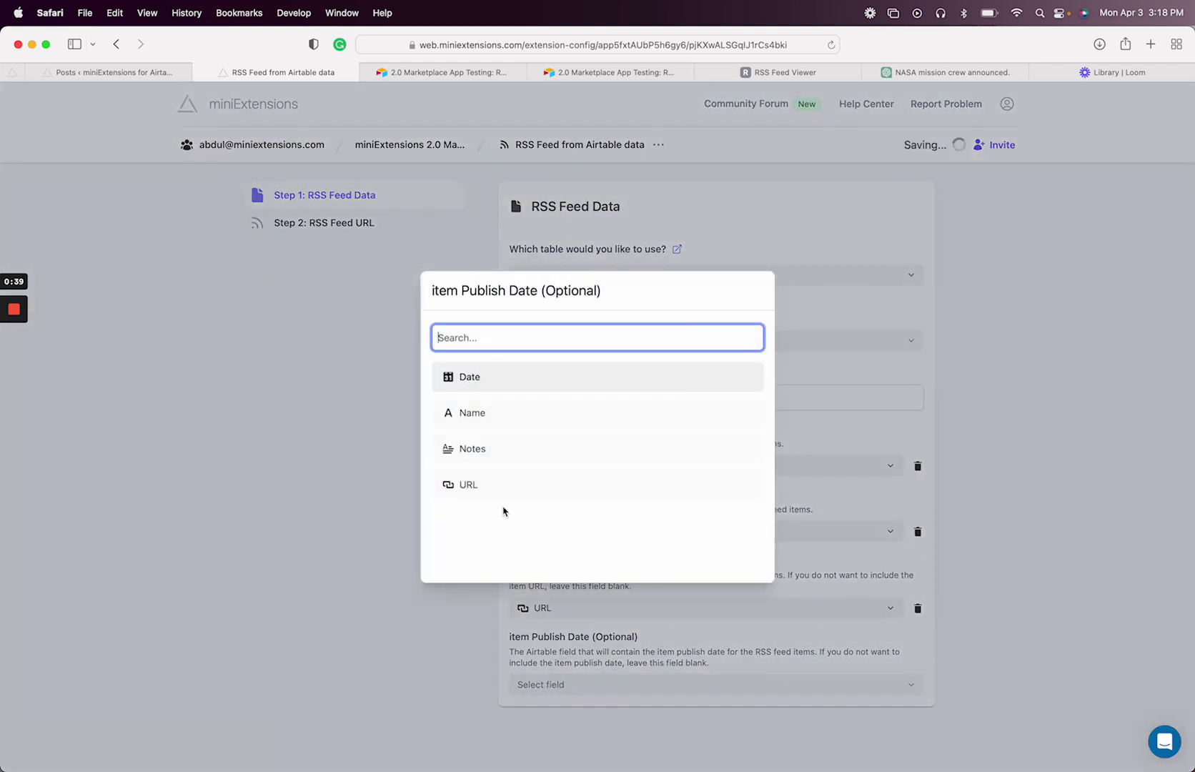
pyautogui.click(485, 379)
# Step: Generate the RSS feed URL in Step 2 and copy it
pyautogui.click(324, 222)
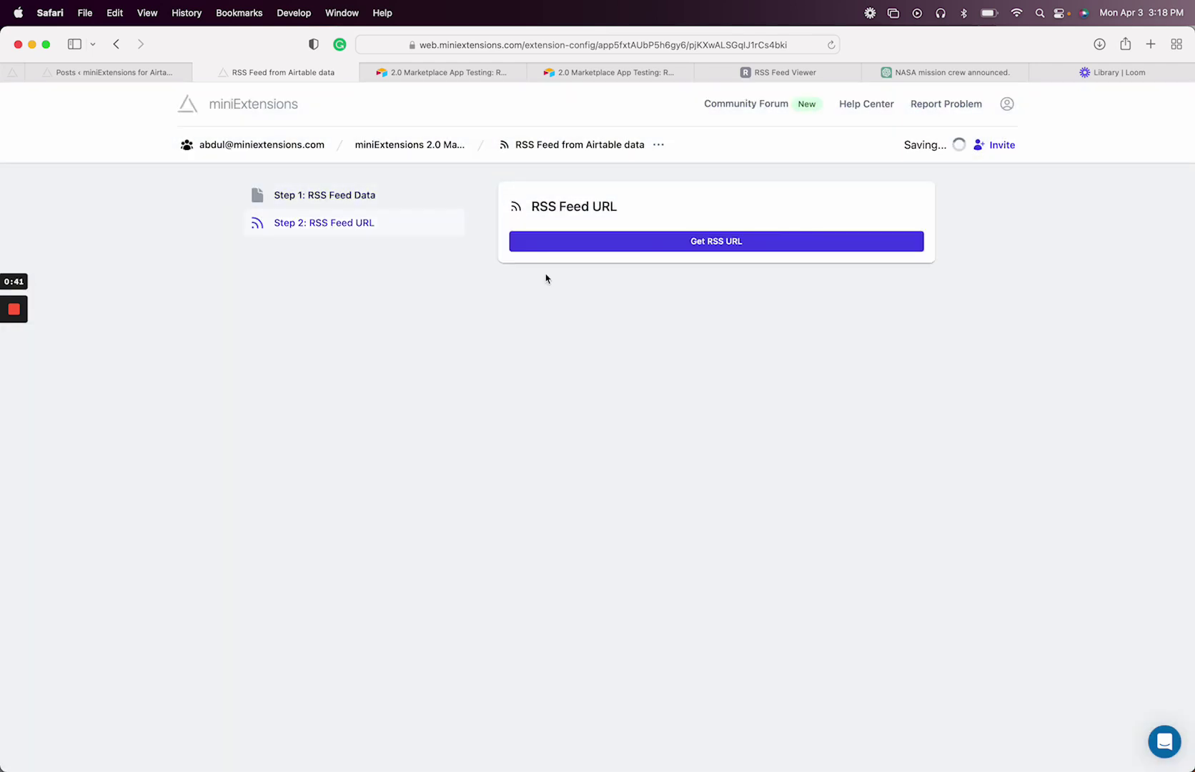
pyautogui.click(569, 245)
pyautogui.click(548, 452)
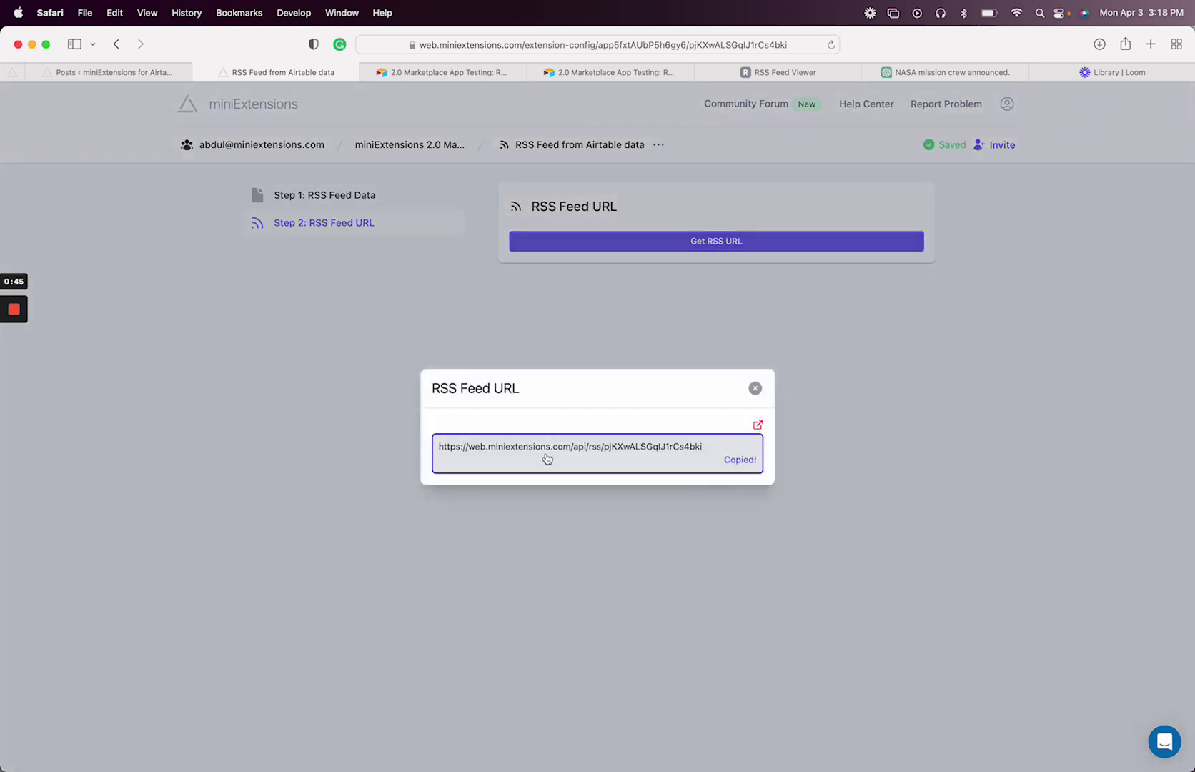
# Step: Replace the address in RSS.app's RSS Viewer with the copied feed URL
pyautogui.click(784, 73)
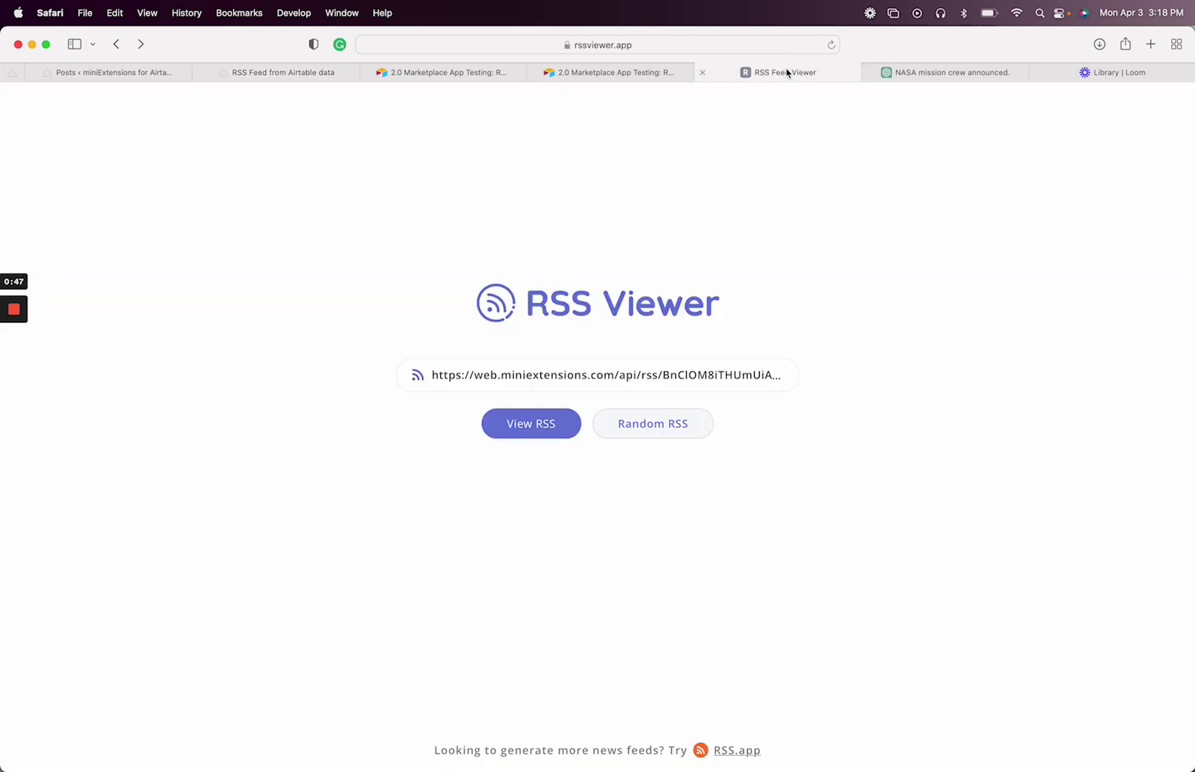
pyautogui.click(578, 374)
pyautogui.press('super+a')
pyautogui.press('super+v')
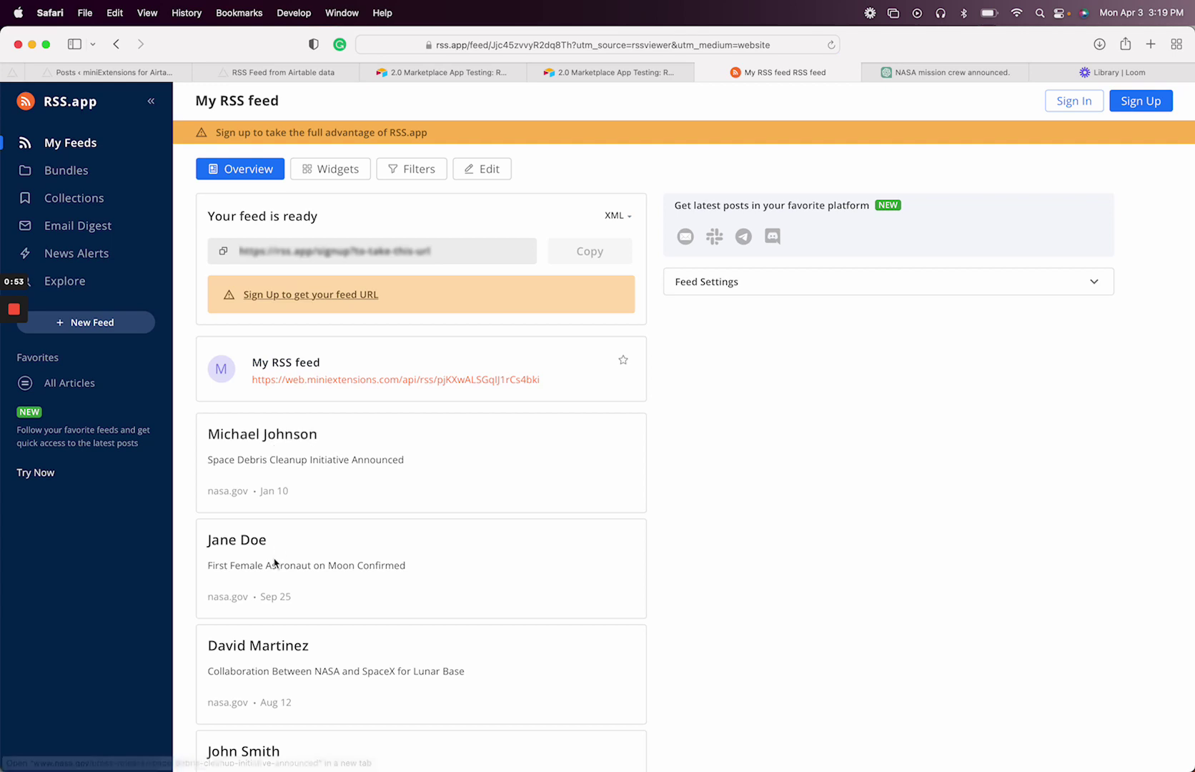
pyautogui.scroll(-2, 281, 570)
pyautogui.click(610, 72)
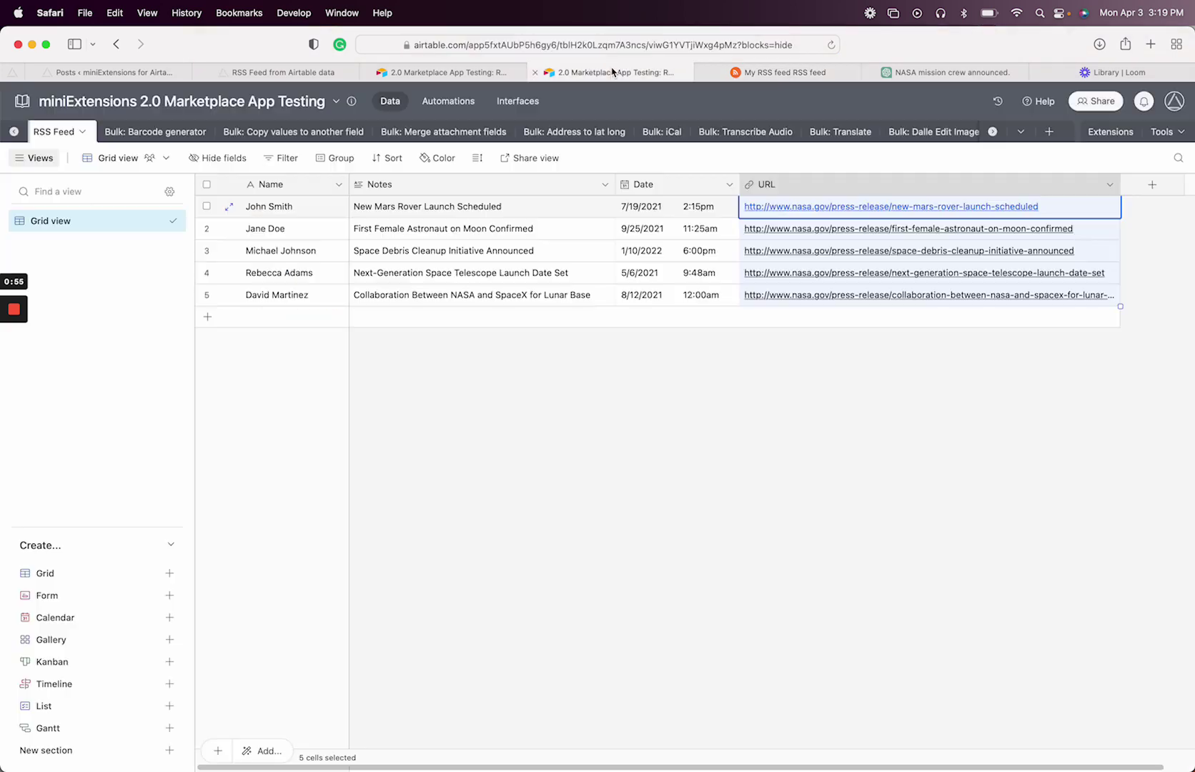
pyautogui.click(728, 72)
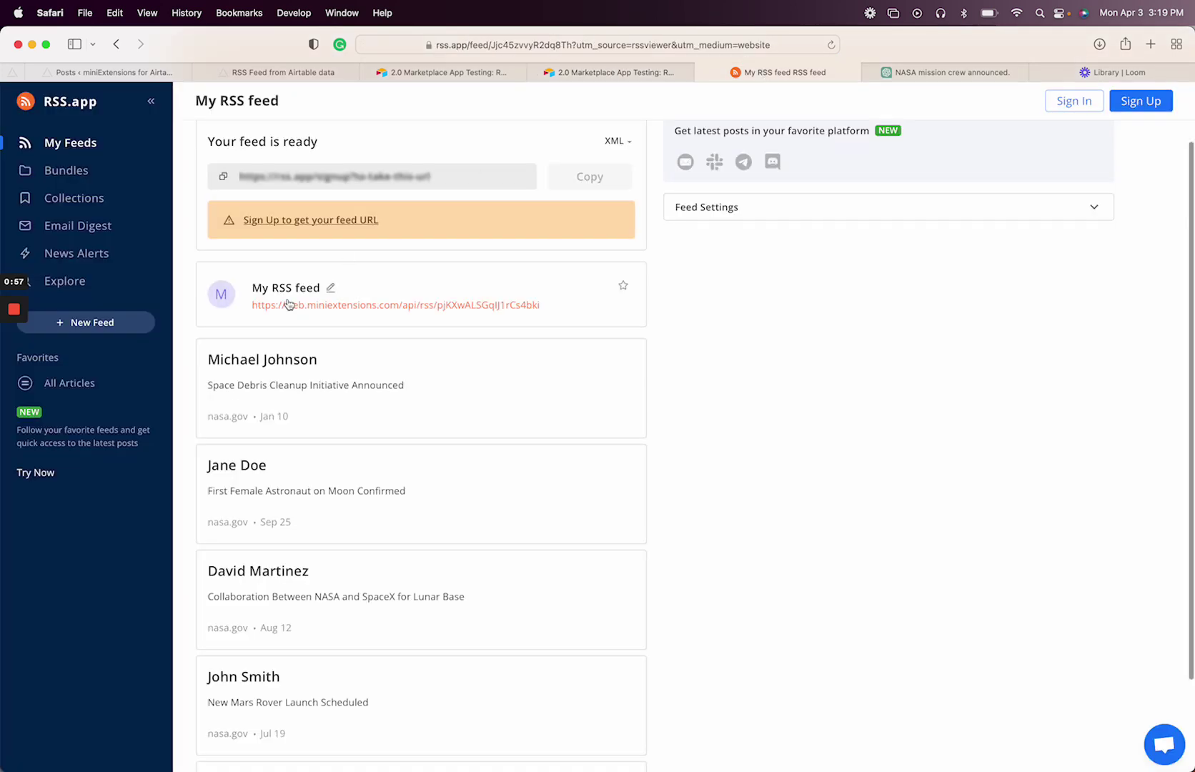
pyautogui.click(265, 359)
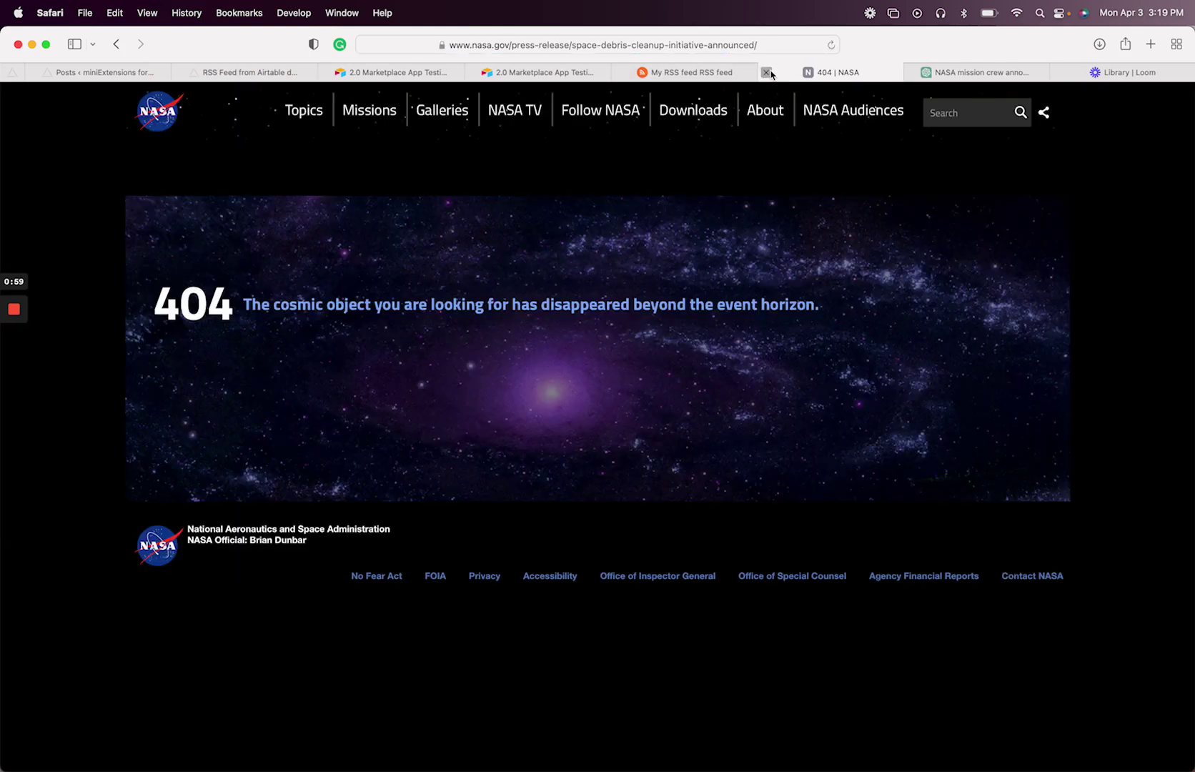
pyautogui.click(691, 73)
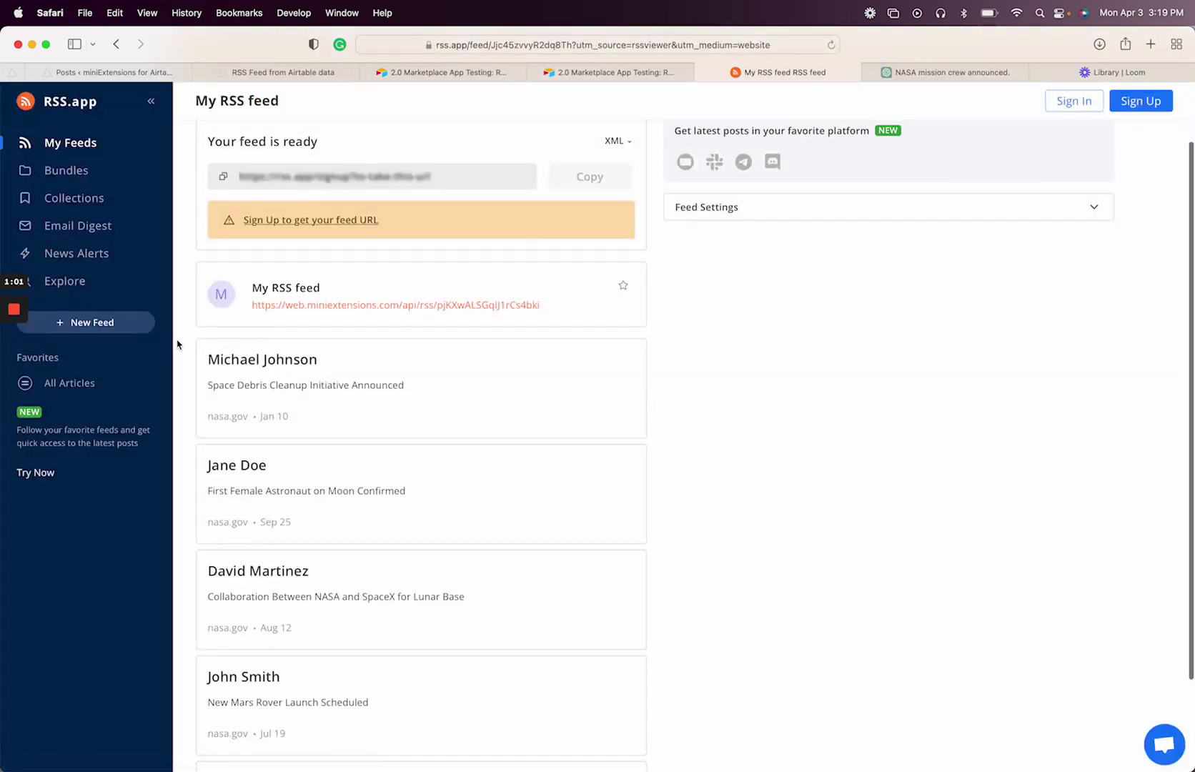